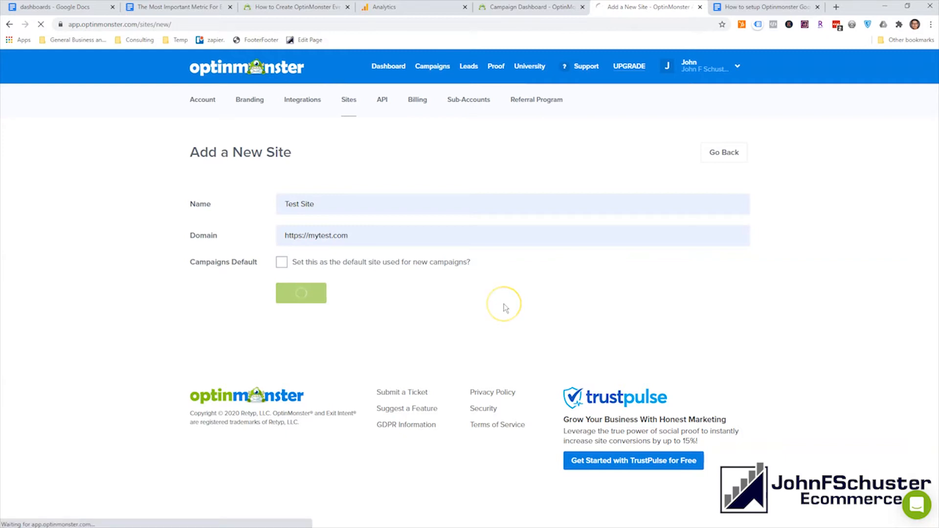
- From the test site's settings, open the form for a new Google Analytics connection and view its Google registration window
scroll(505, 308, down, 4)
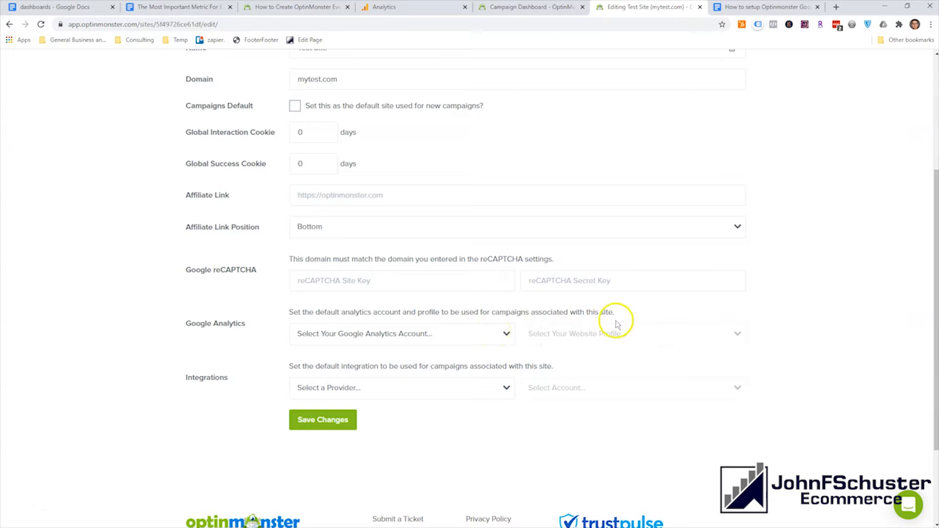
click(495, 335)
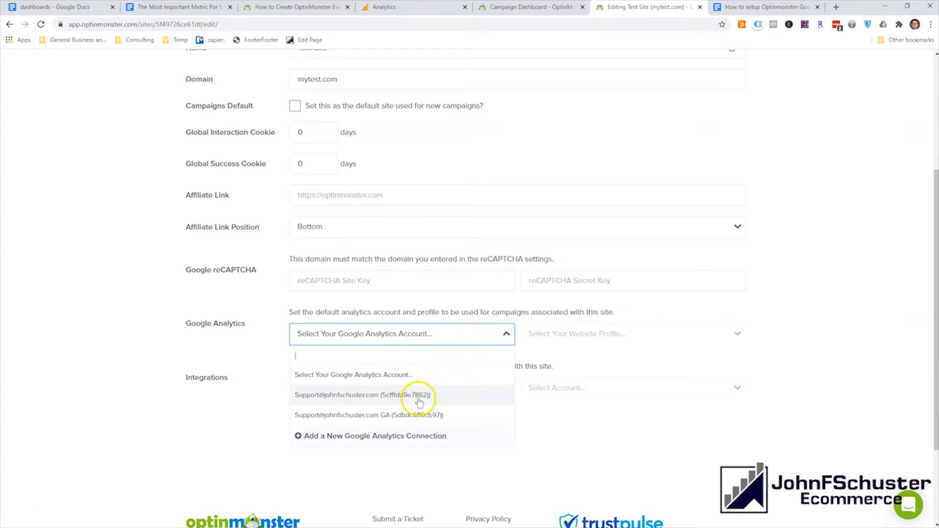
click(401, 436)
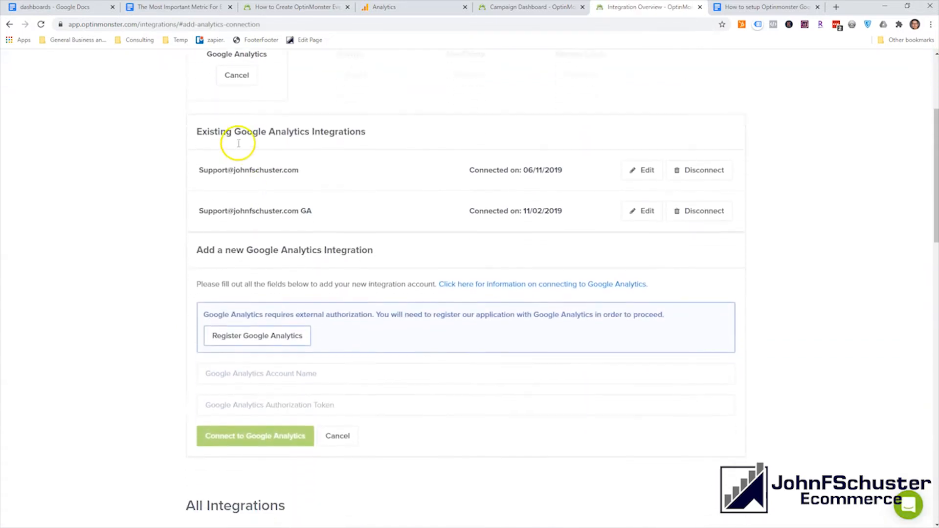
click(284, 332)
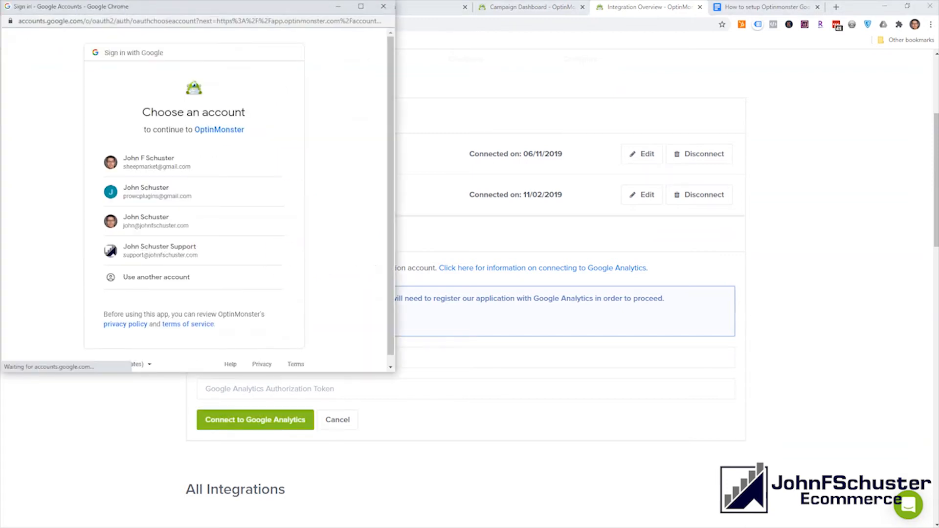
click(383, 6)
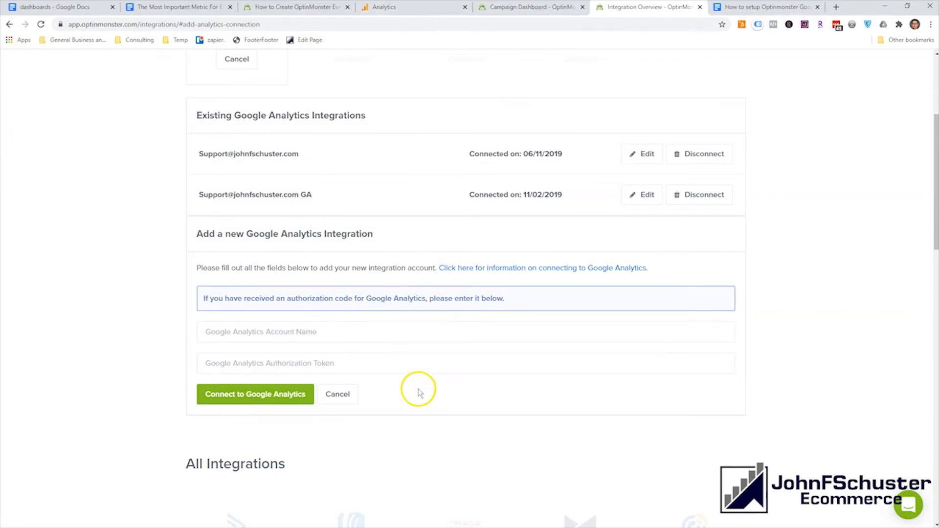
- Return to the test site's settings and check which Google Analytics accounts can be assigned to the site
scroll(550, 254, up, 3)
scroll(447, 308, down, 2)
scroll(448, 309, up, 1)
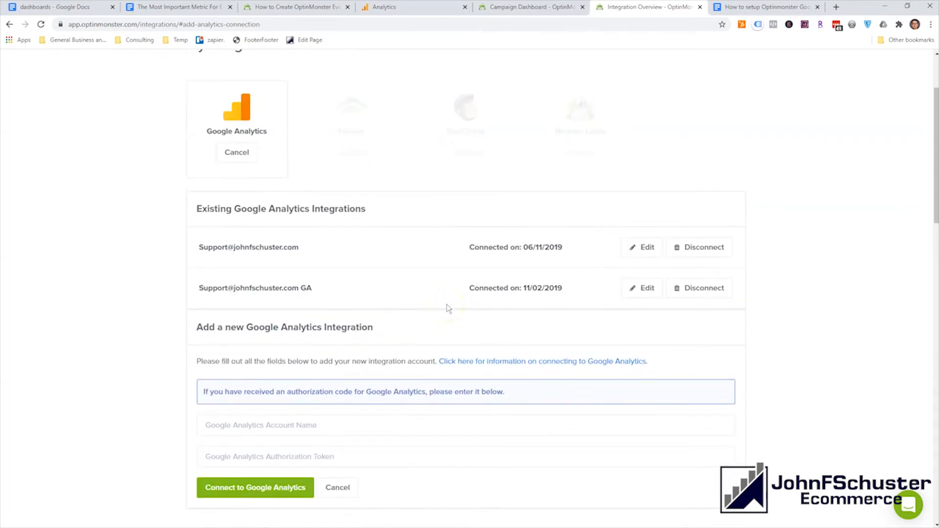
scroll(449, 308, up, 3)
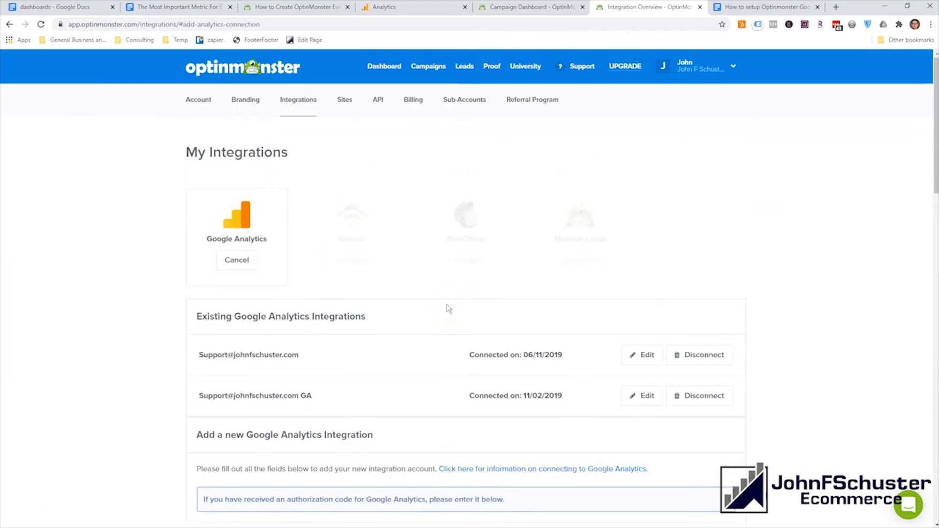
click(9, 25)
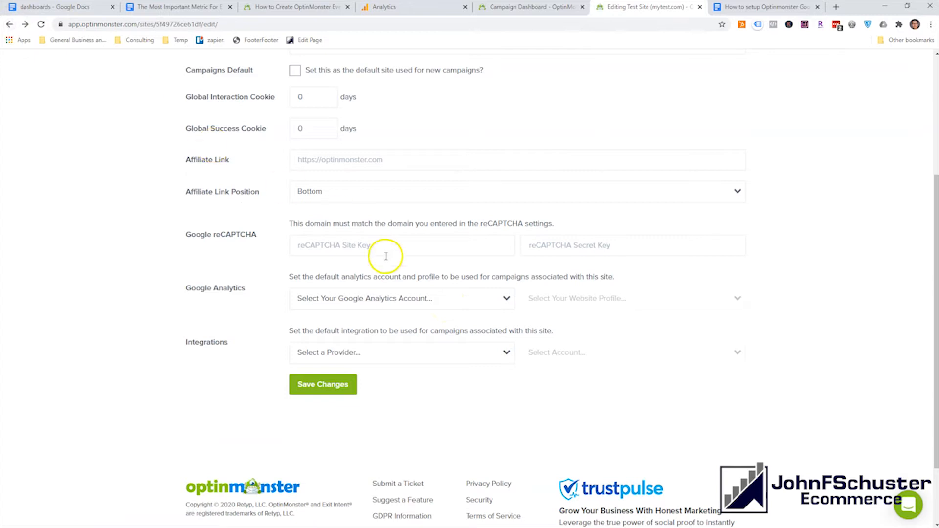
click(496, 306)
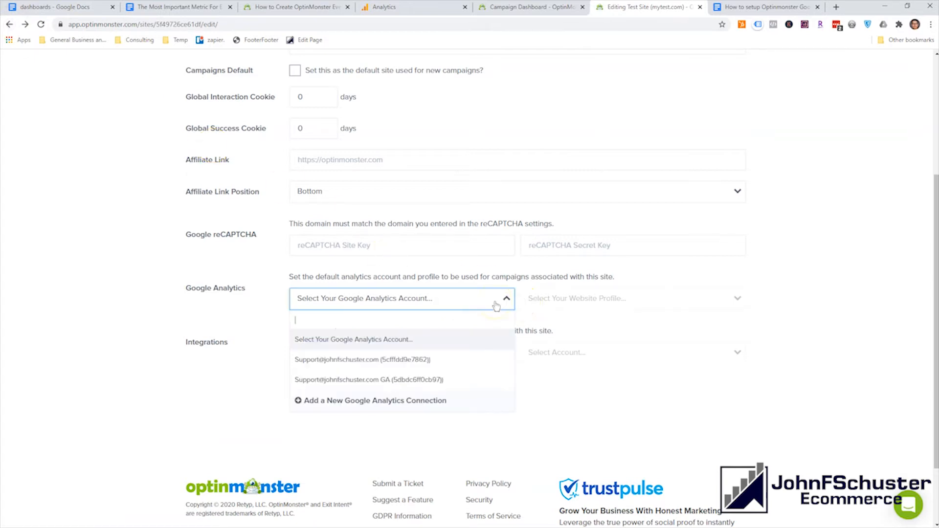
click(858, 283)
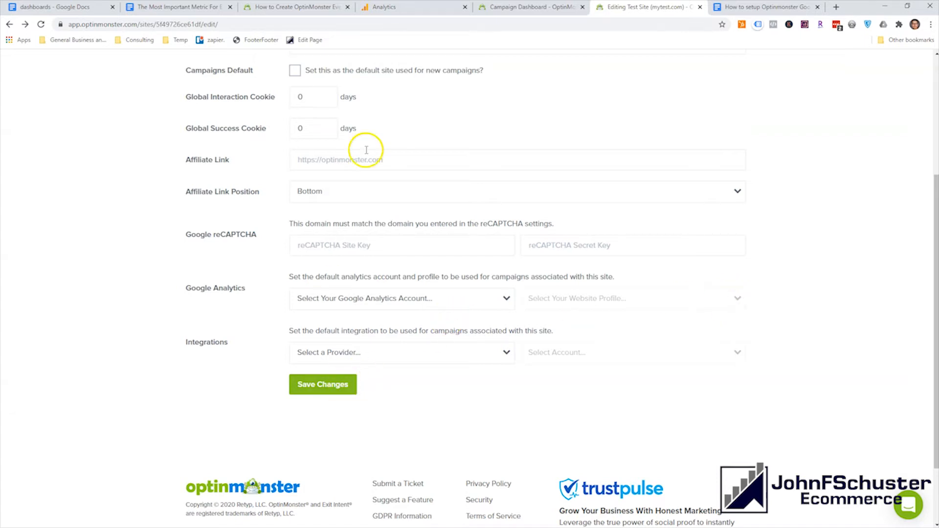
- Copy the campaign ID of Test Campaign from its details in the Campaign Dashboard
click(538, 8)
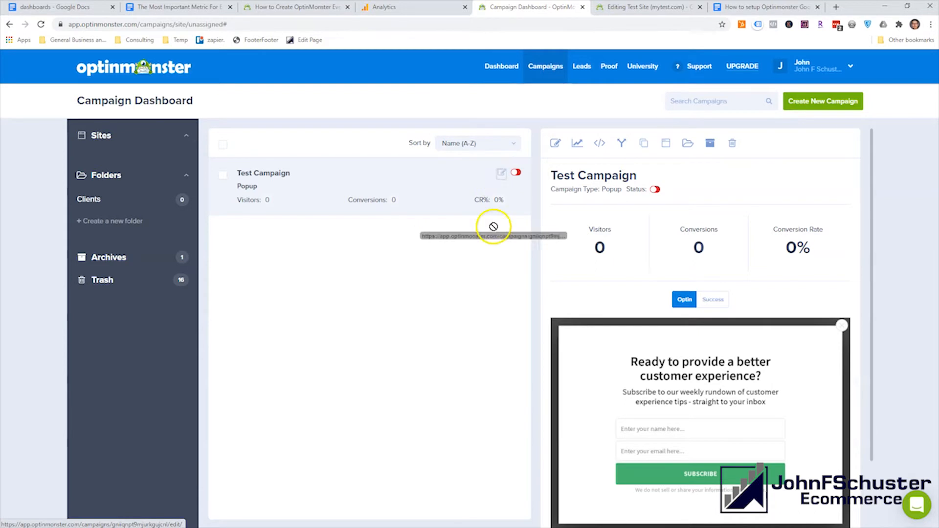
scroll(595, 312, down, 2)
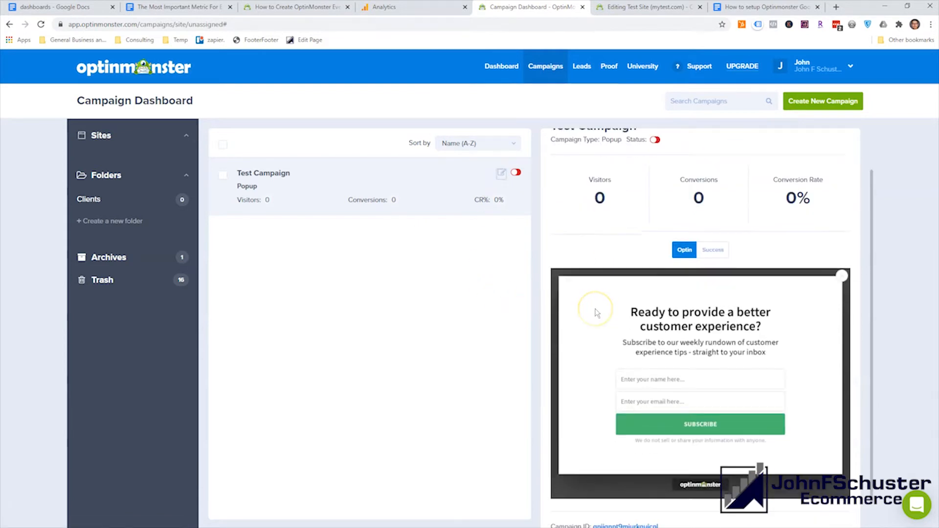
scroll(595, 312, up, 2)
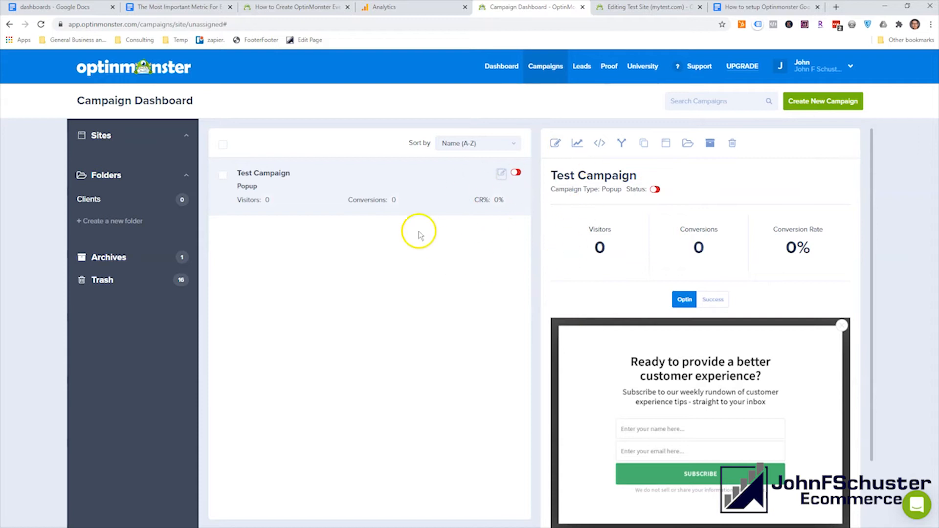
scroll(645, 279, down, 2)
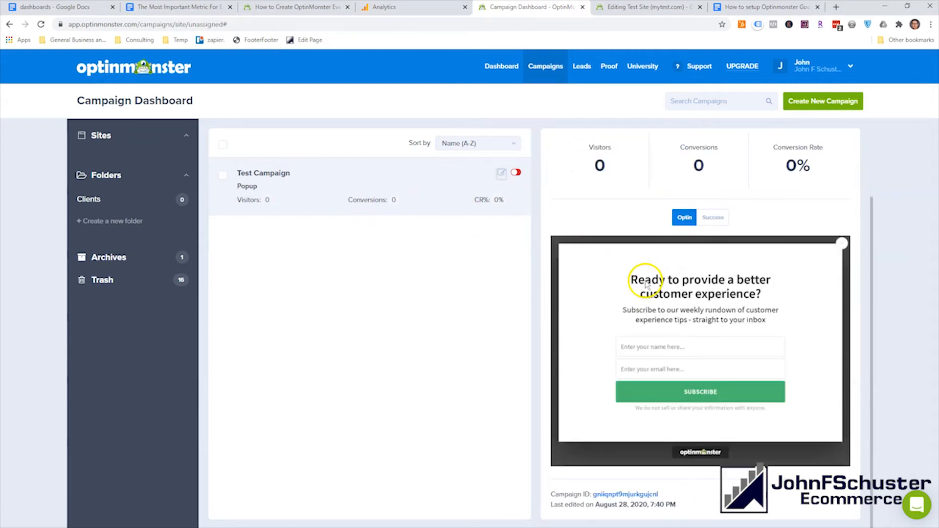
click(615, 495)
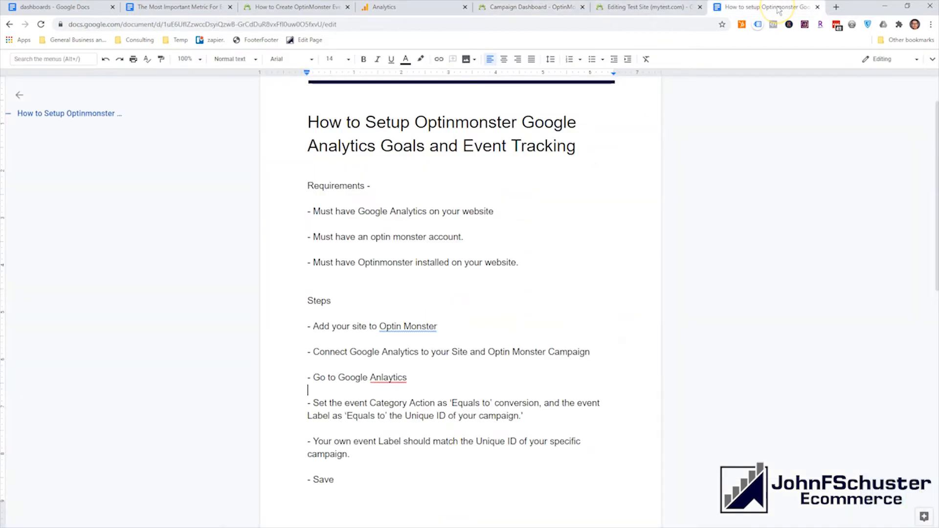
- Paste the campaign ID gniiqnpt9mjurkgujcnl below "Finished!" in the Google Docs guide on setting up Optinmonster Analytics goals
click(766, 7)
scroll(604, 248, down, 5)
click(397, 428)
text(gniiqnpt9mjurkgujcnl)
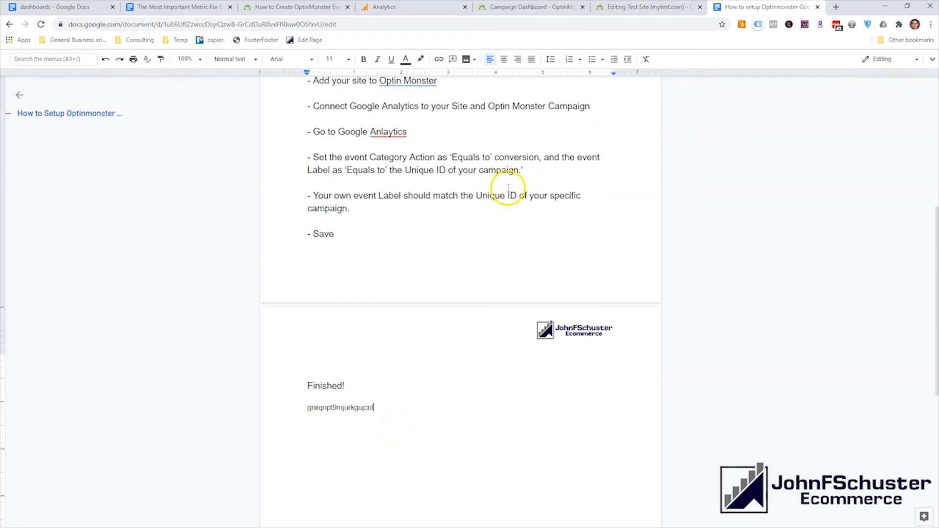
scroll(508, 188, up, 6)
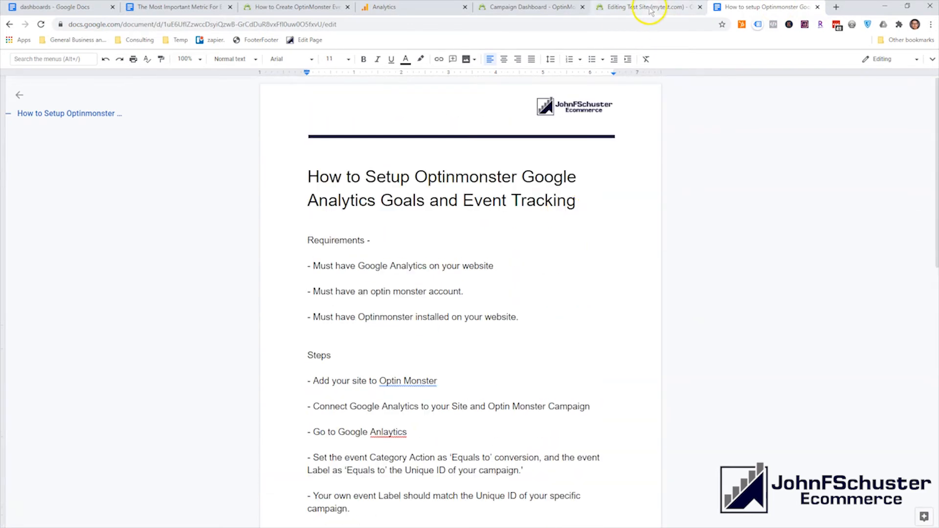
- Switch back to the OptinMonster Campaign Dashboard and open Test Campaign for editing
click(649, 9)
click(540, 7)
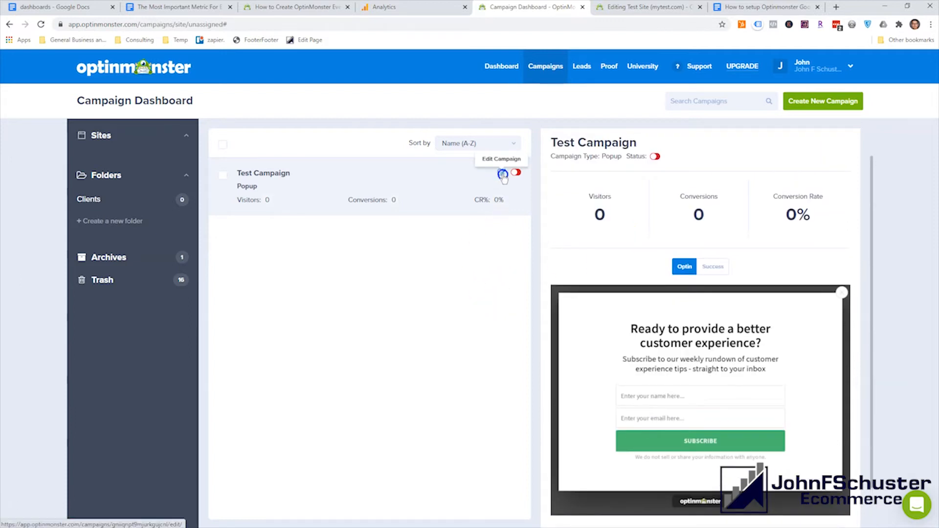
scroll(678, 352, down, 1)
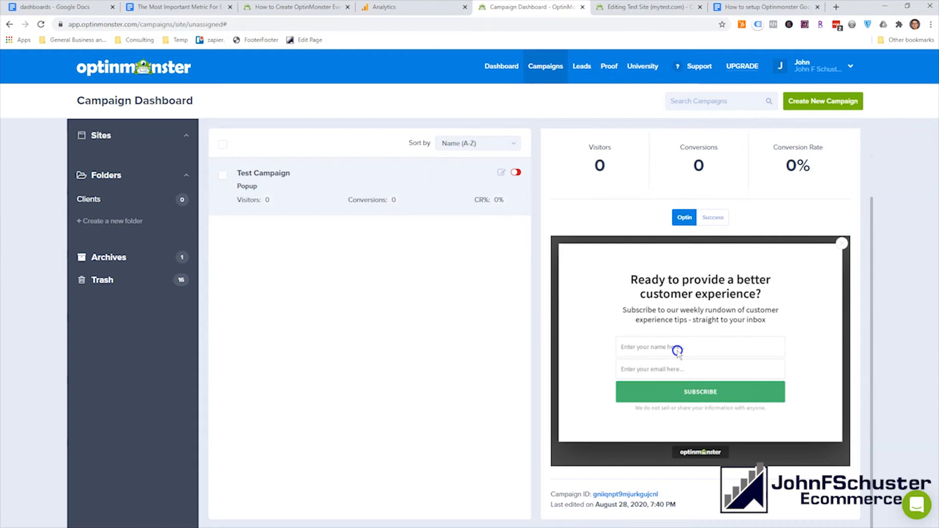
scroll(666, 353, up, 2)
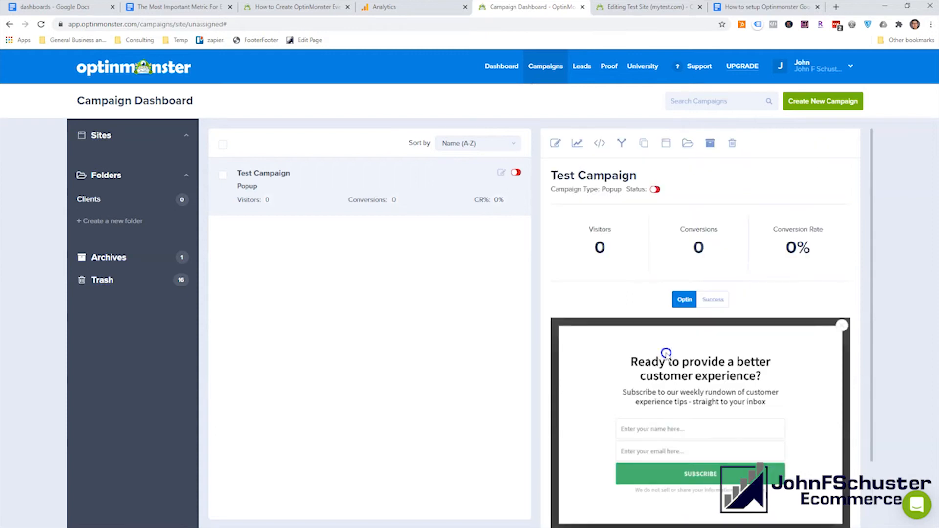
click(556, 143)
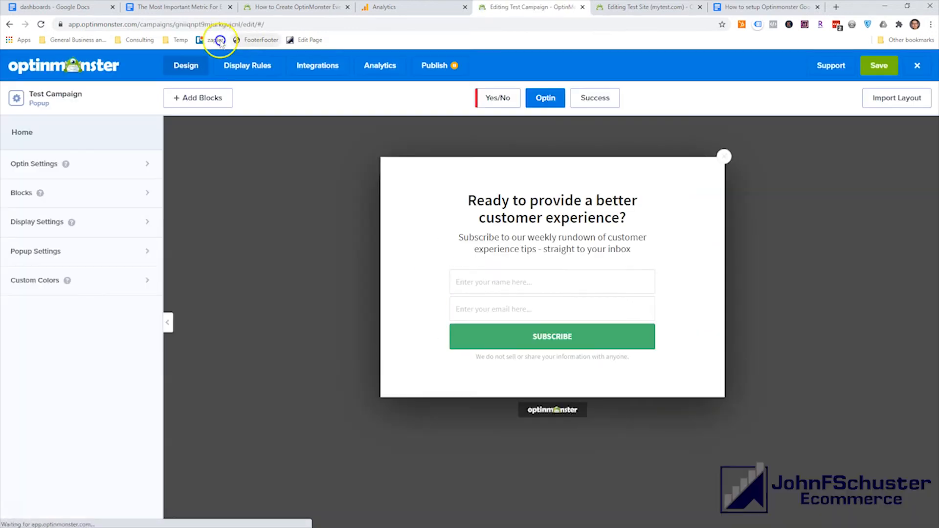
- Highlight the campaign's unique ID in the web address of the campaign editor
click(176, 24)
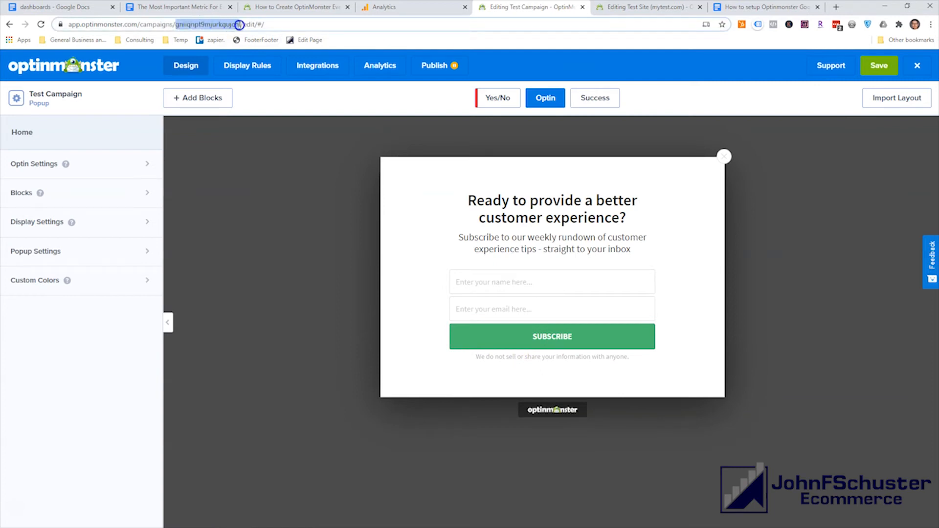
drag(241, 25, 241, 25)
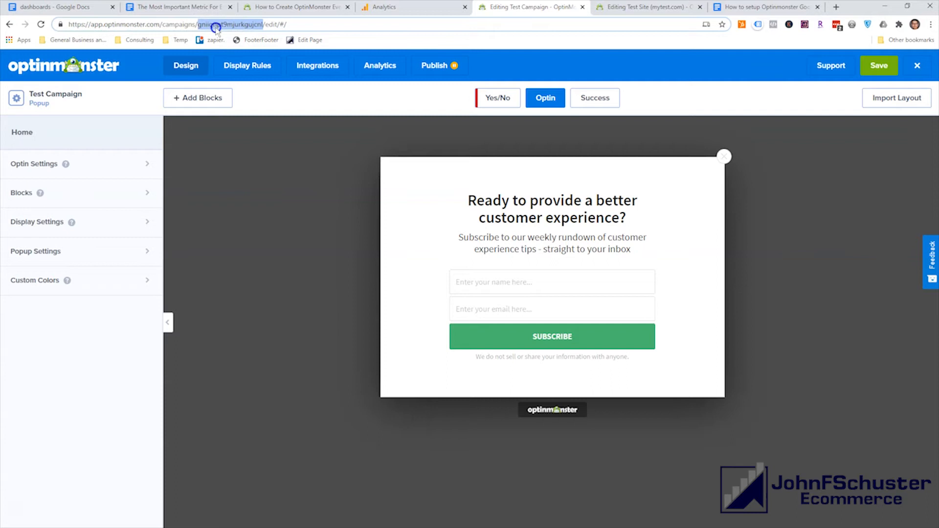
click(324, 28)
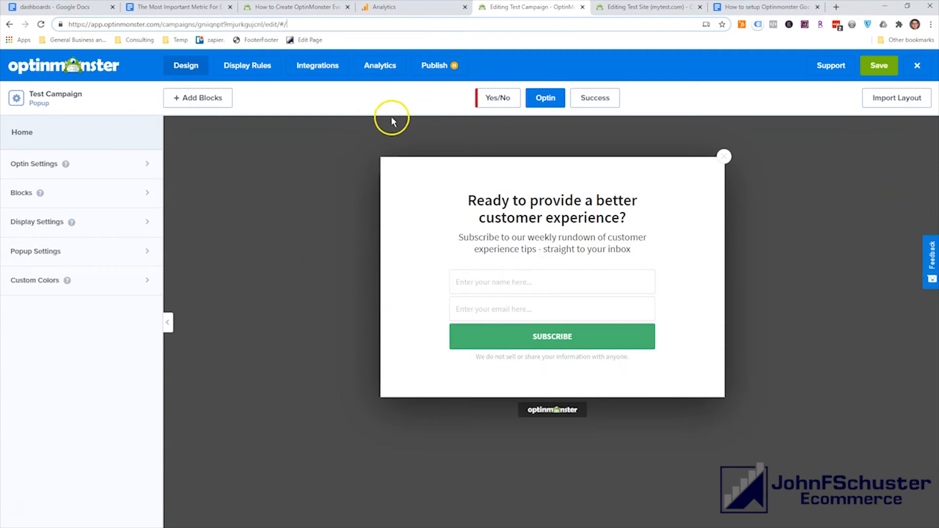
- Review Test Campaign's integrations and its Google Analytics account and website profile settings, and save the campaign
click(332, 68)
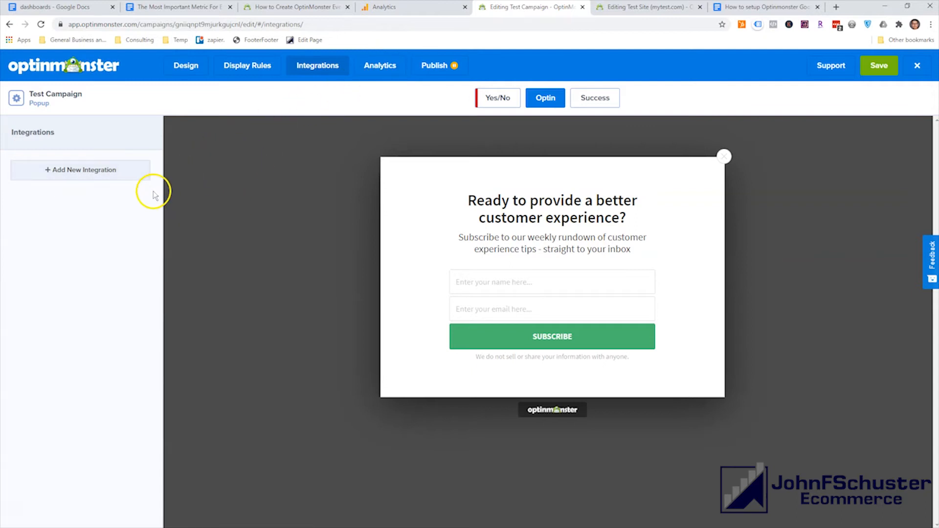
click(392, 71)
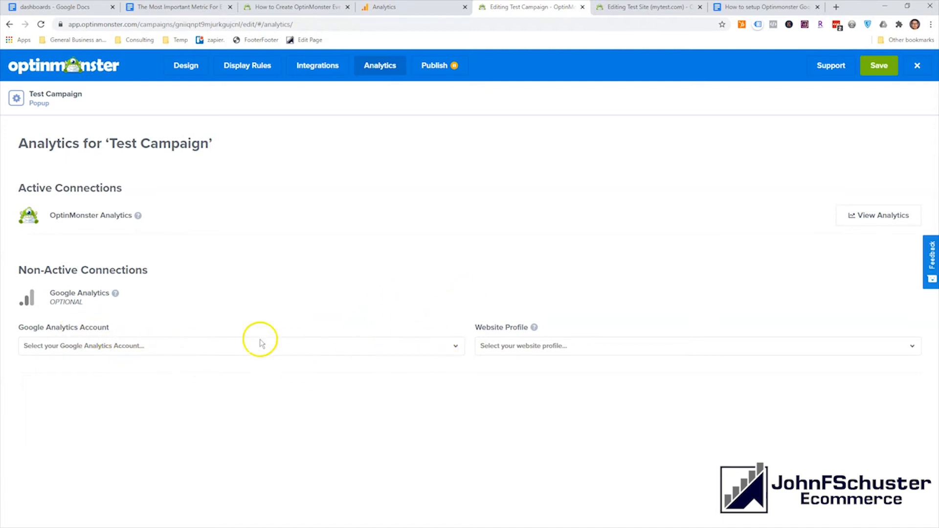
click(456, 348)
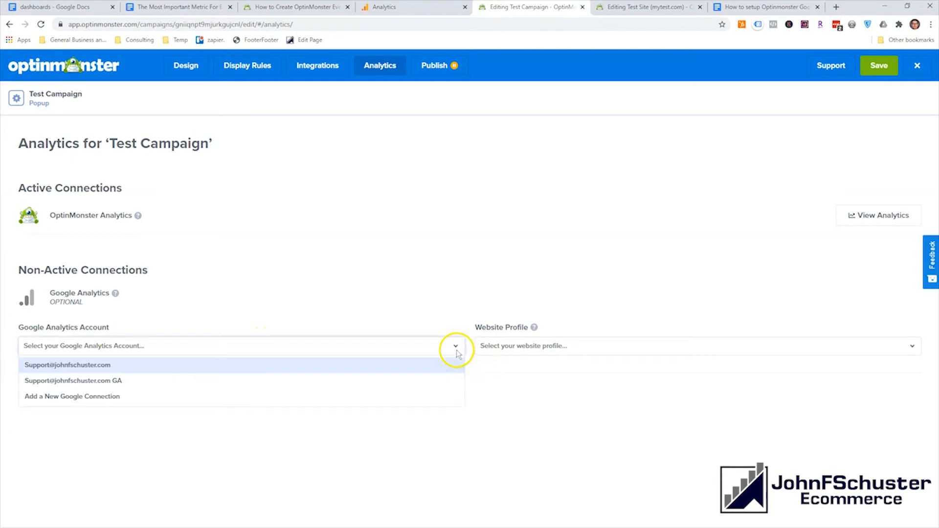
click(449, 315)
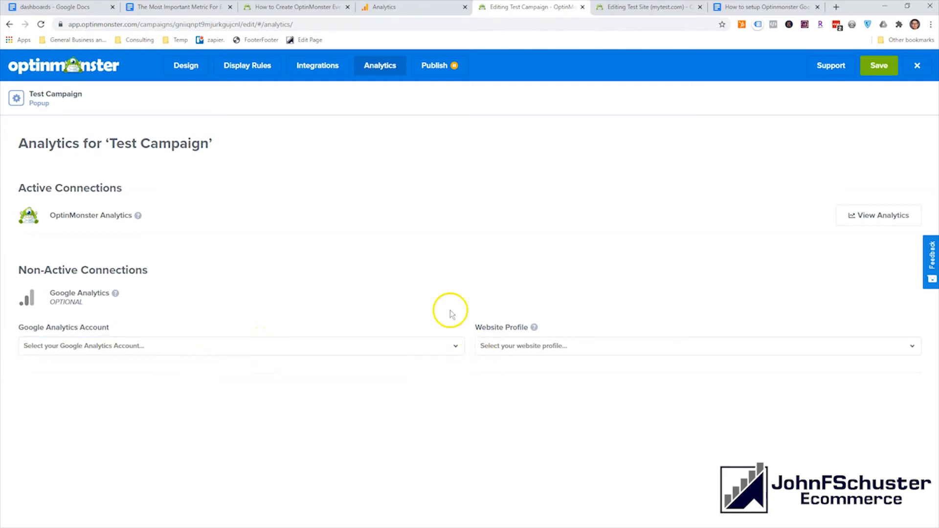
click(666, 352)
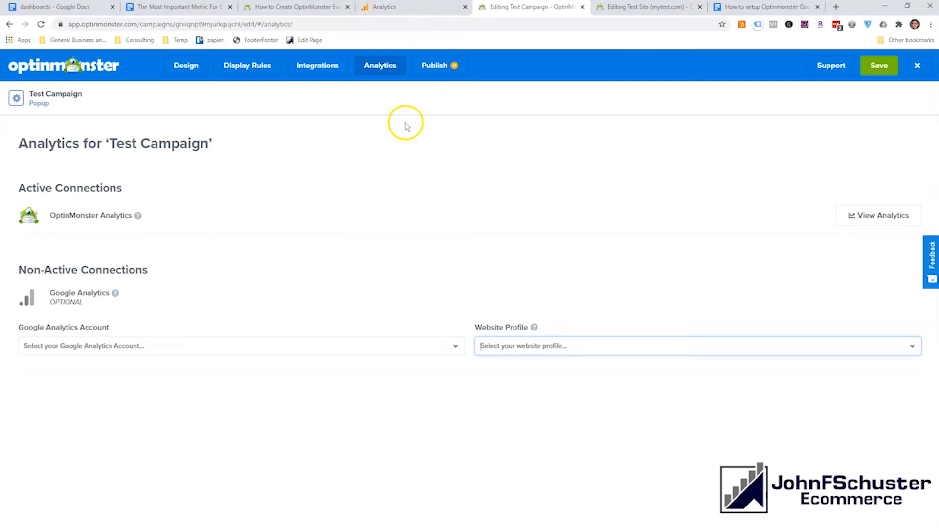
click(884, 72)
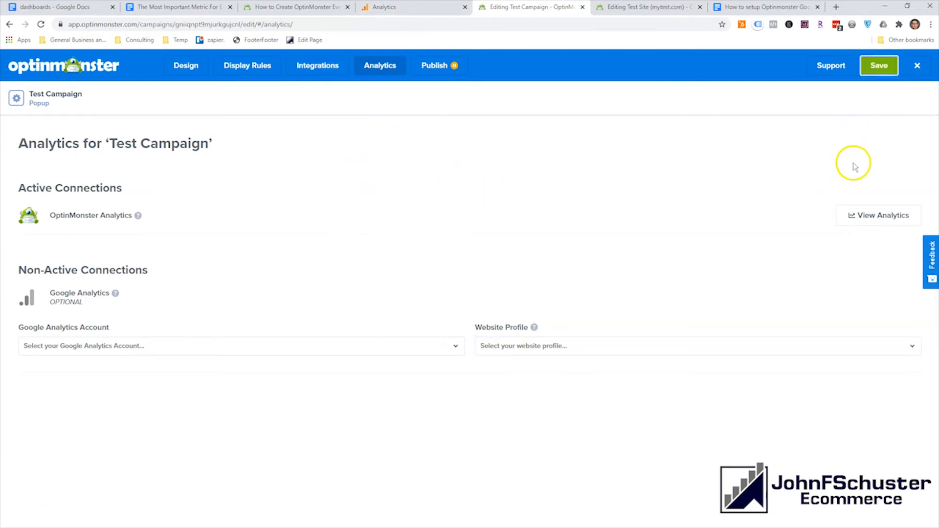
click(387, 7)
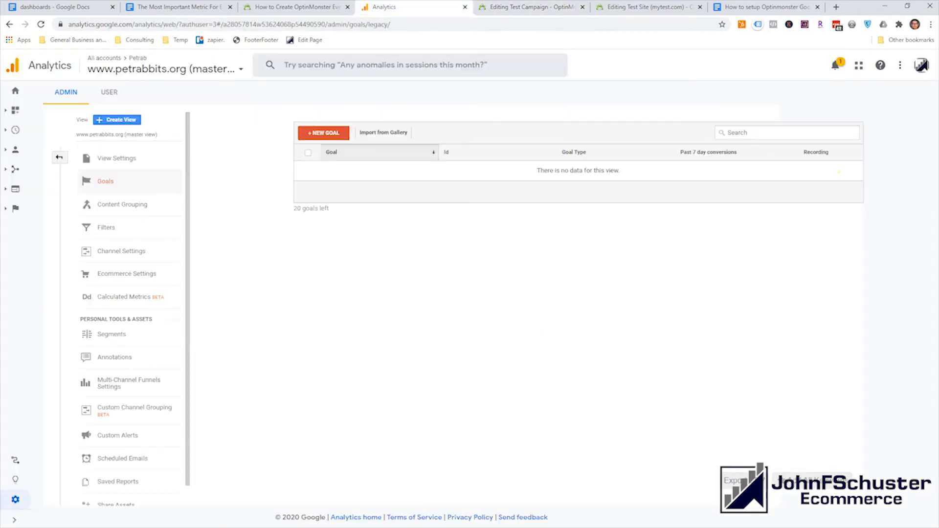
click(417, 308)
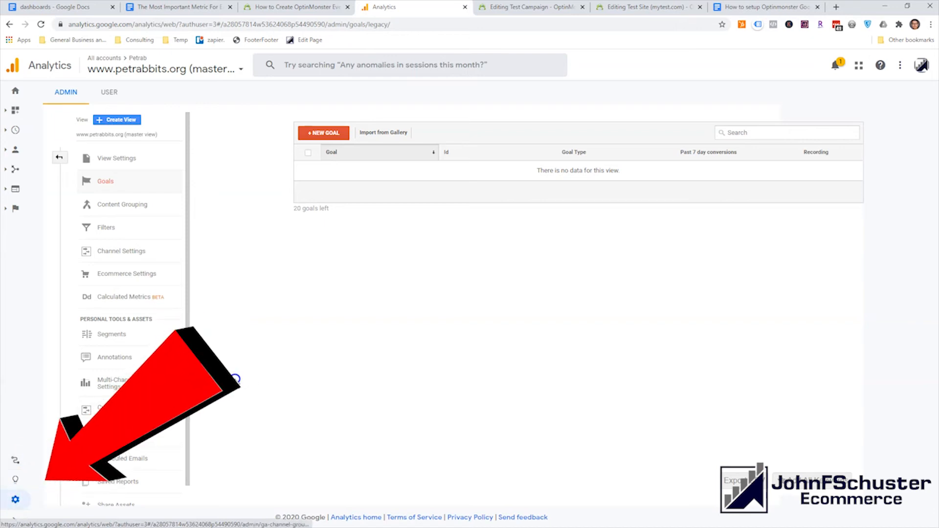
click(59, 157)
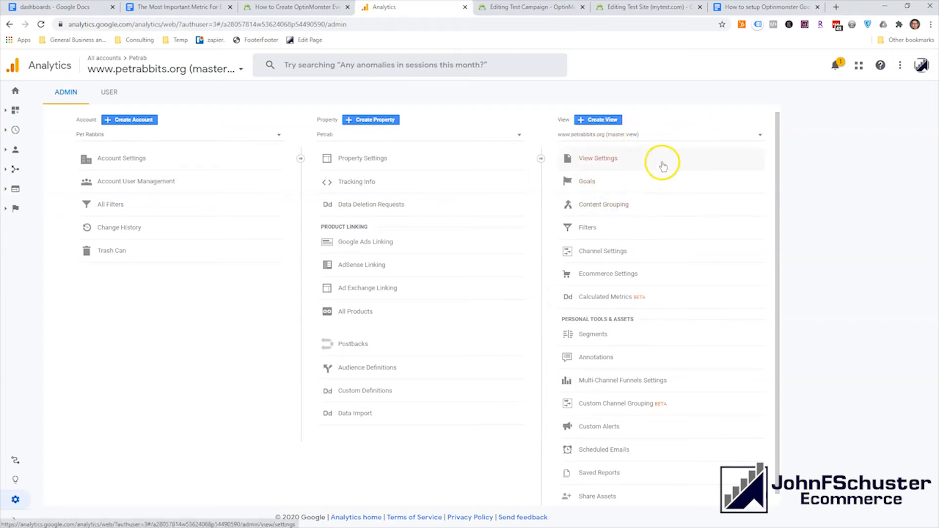
click(626, 182)
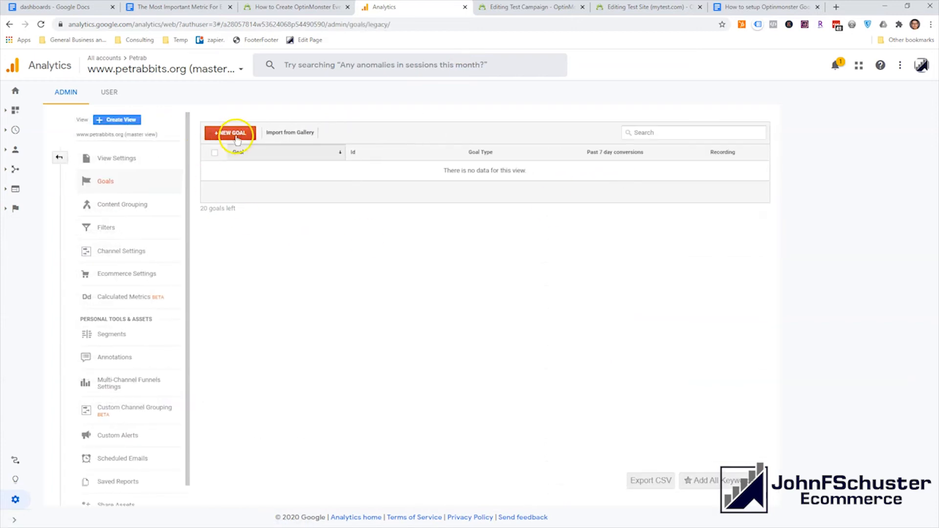
- Create a new goal named "Optin Monster - Spin to Win" with the type Event and continue to its details
click(242, 134)
click(301, 156)
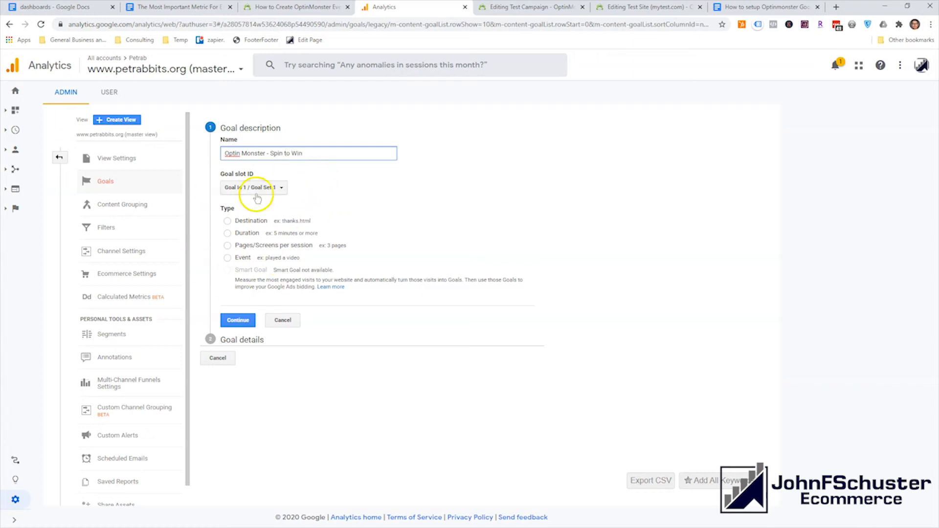
click(227, 258)
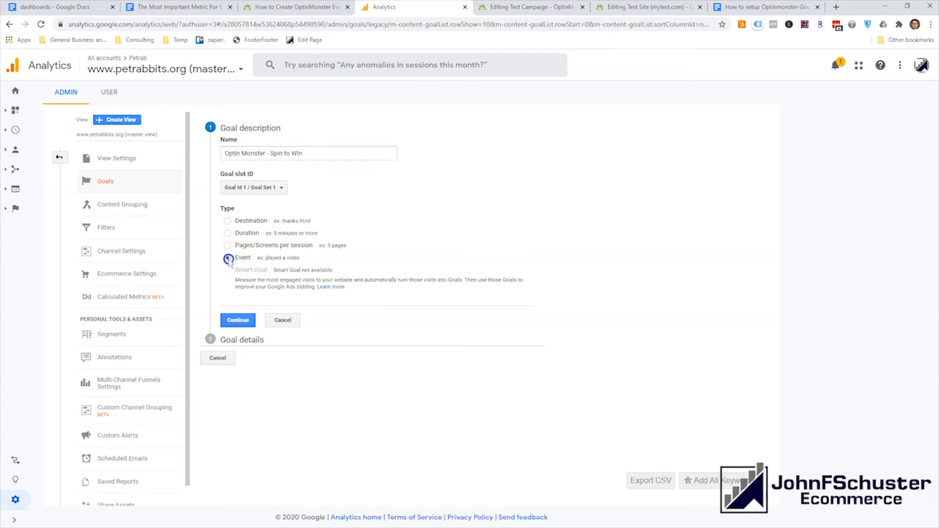
click(245, 314)
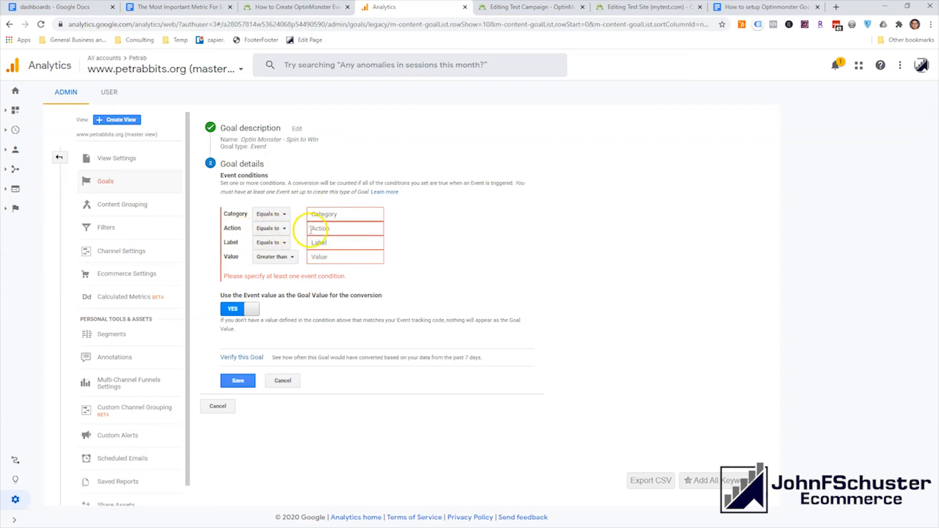
- Switch to the OptinMonster setup guide in Google Docs and delete the word "Category" from the step about setting the event Action
click(736, 8)
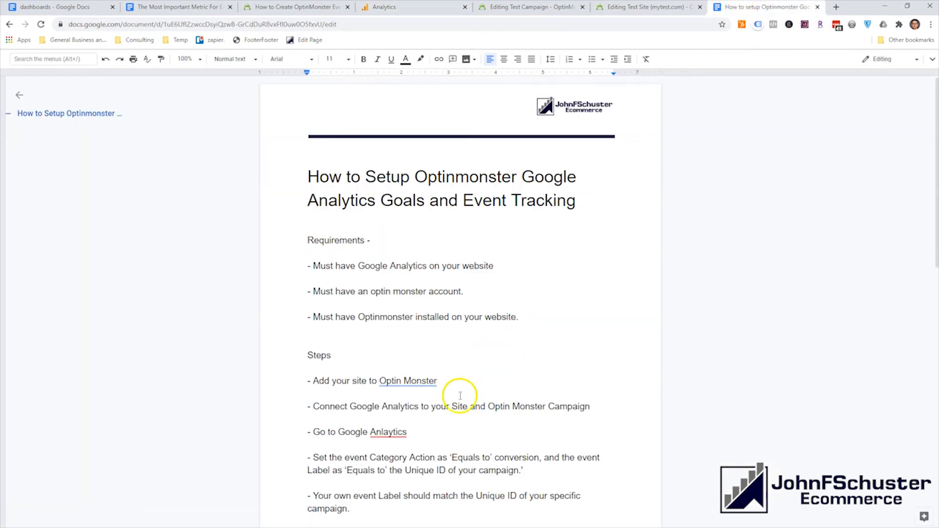
scroll(461, 396, down, 1)
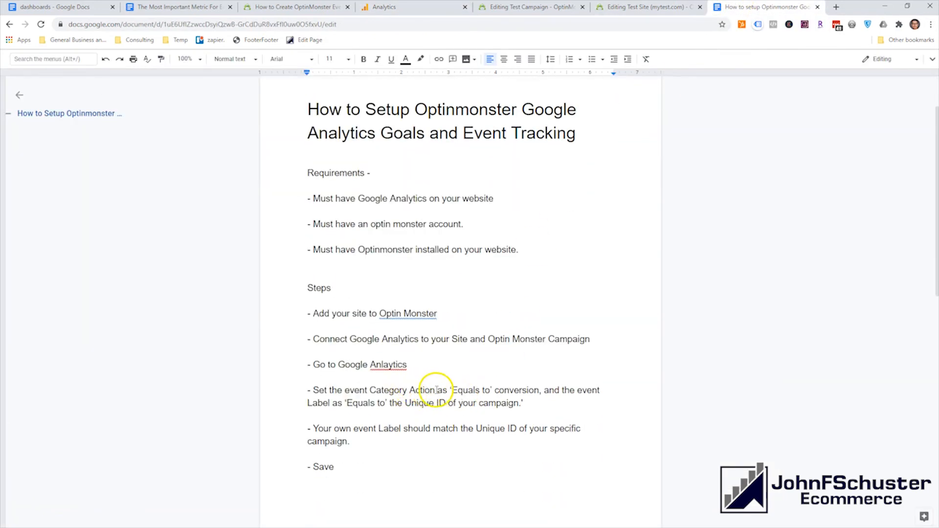
double_click(379, 392)
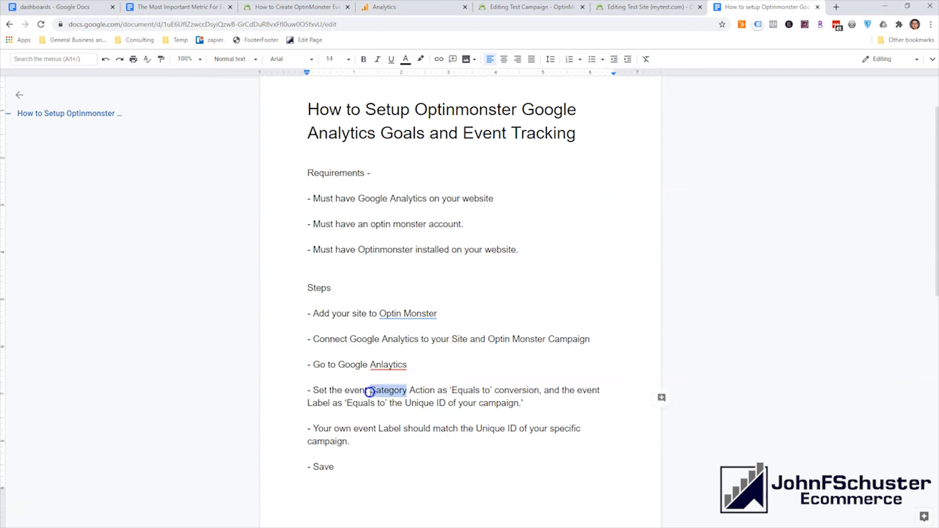
key(BackSpace)
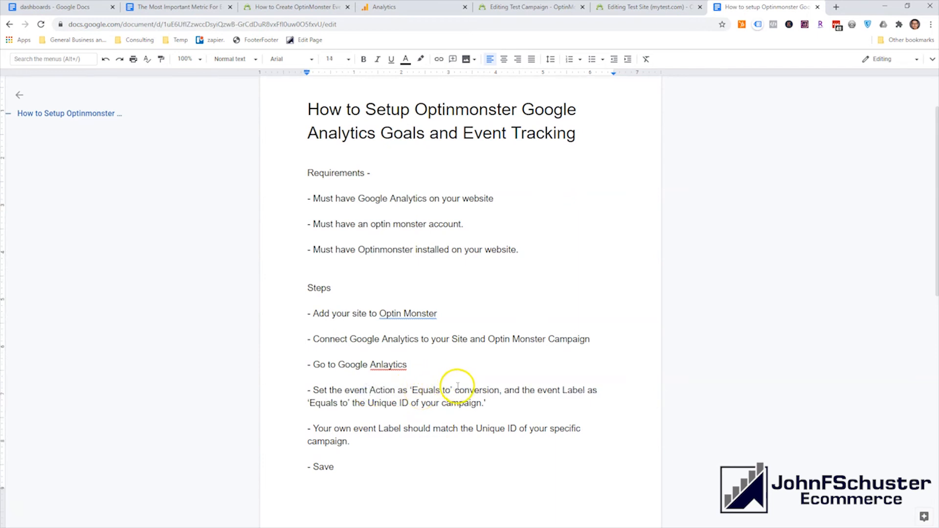
- Highlight "conversion" in the guide, switch back to Google Analytics and set the goal's Action condition to equal "conversion"
drag(454, 391, 499, 390)
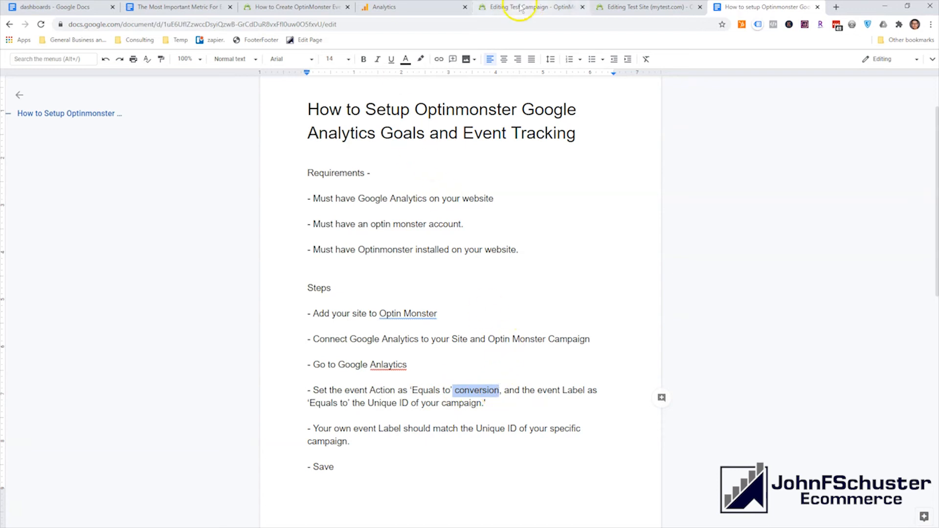
click(398, 9)
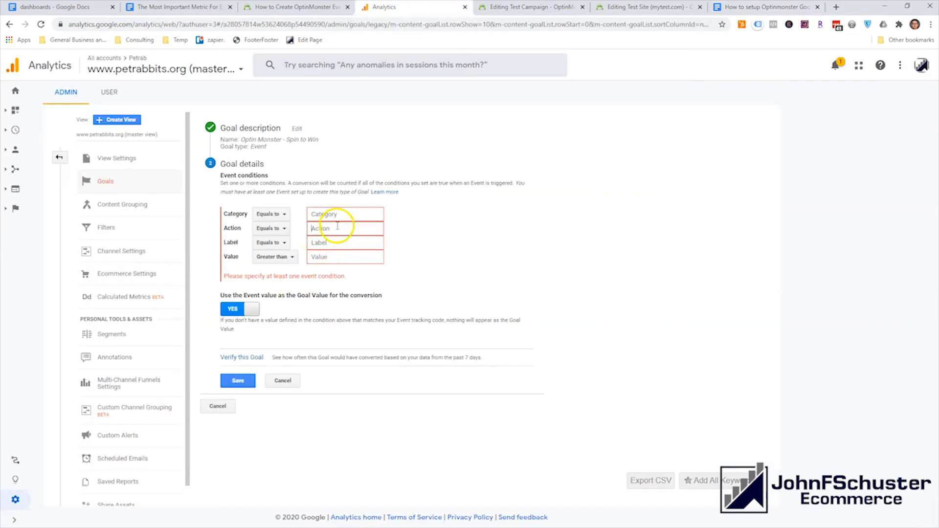
text(Conversion)
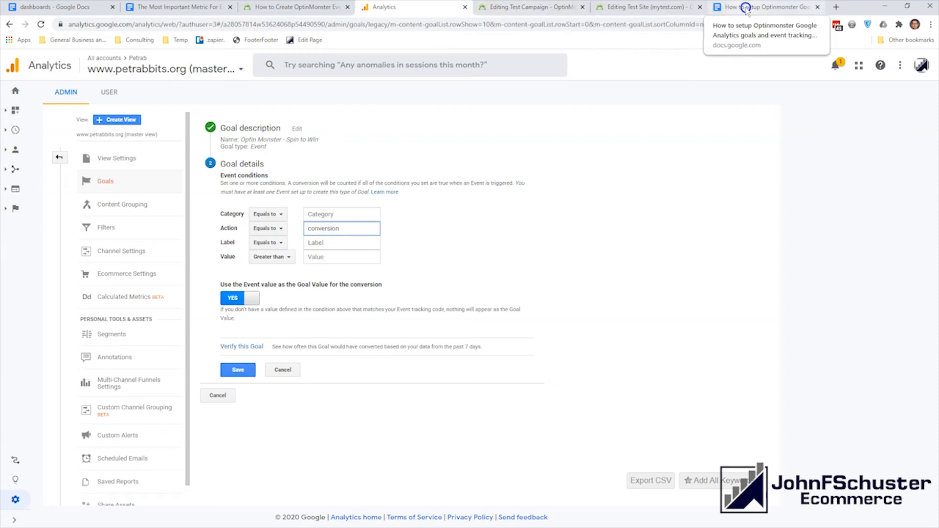
- Copy the campaign's unique ID from the end of the Google Docs guide into the goal's Label condition in Google Analytics and save the goal
click(765, 7)
scroll(492, 380, down, 5)
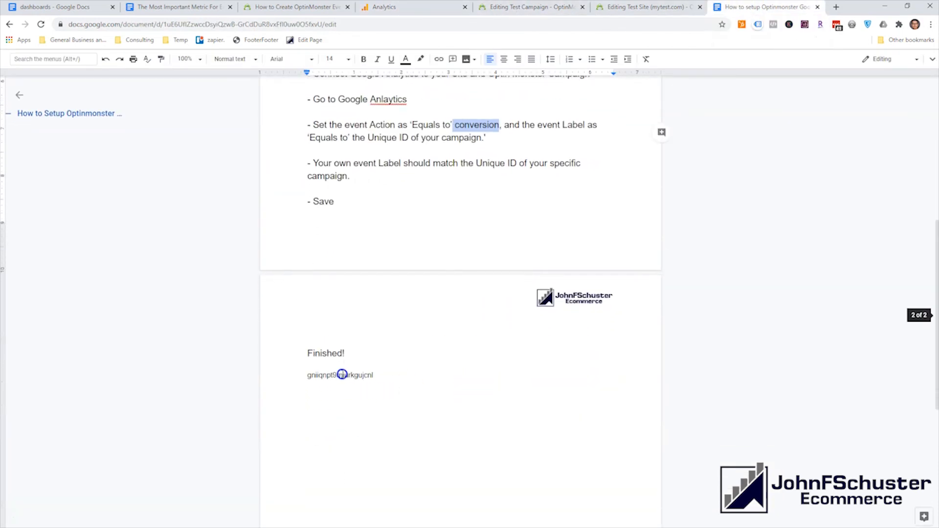
double_click(342, 375)
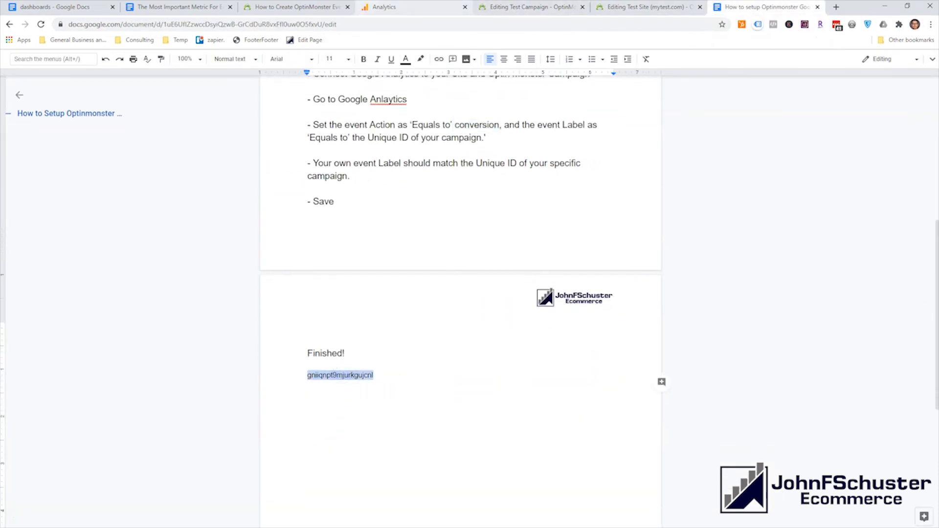
click(384, 7)
click(334, 244)
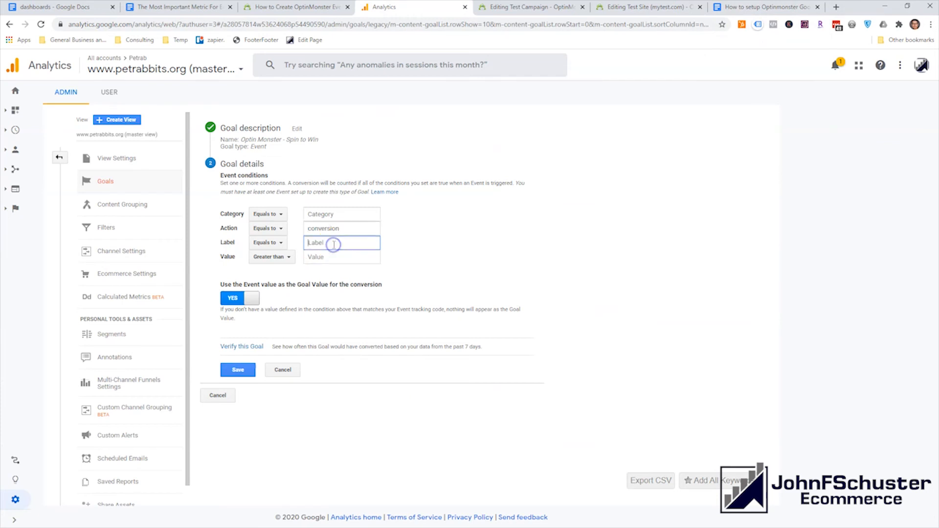
text(gnliqnpt9mjurkgujcnl)
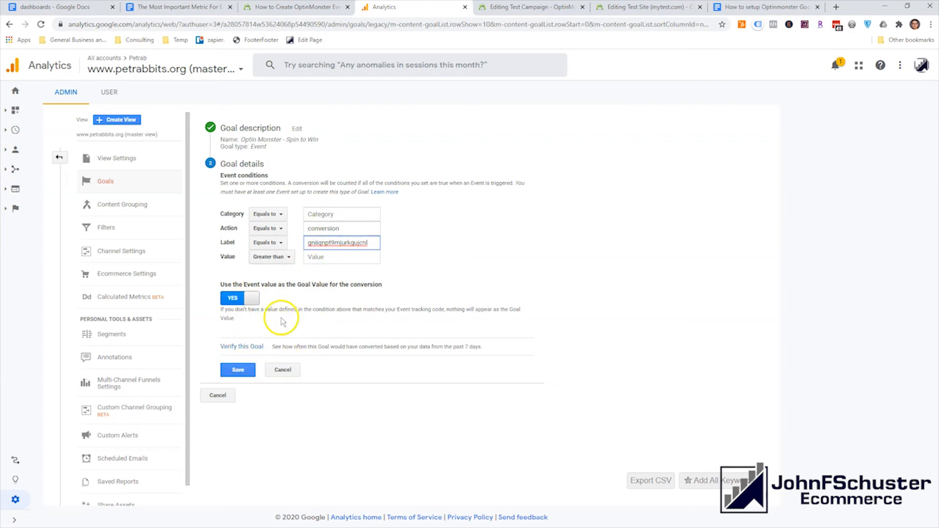
click(236, 372)
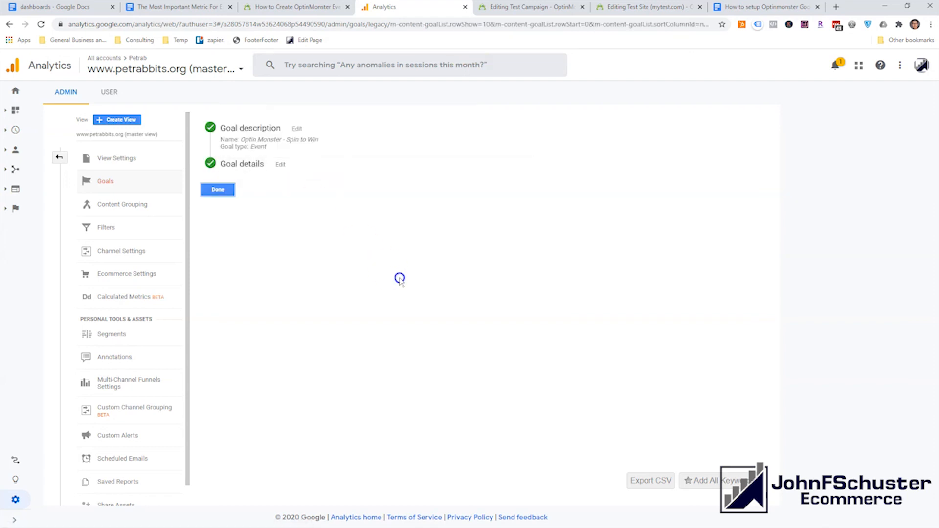
- Reopen the saved goal's details and review its event conditions, including the Category field
click(290, 171)
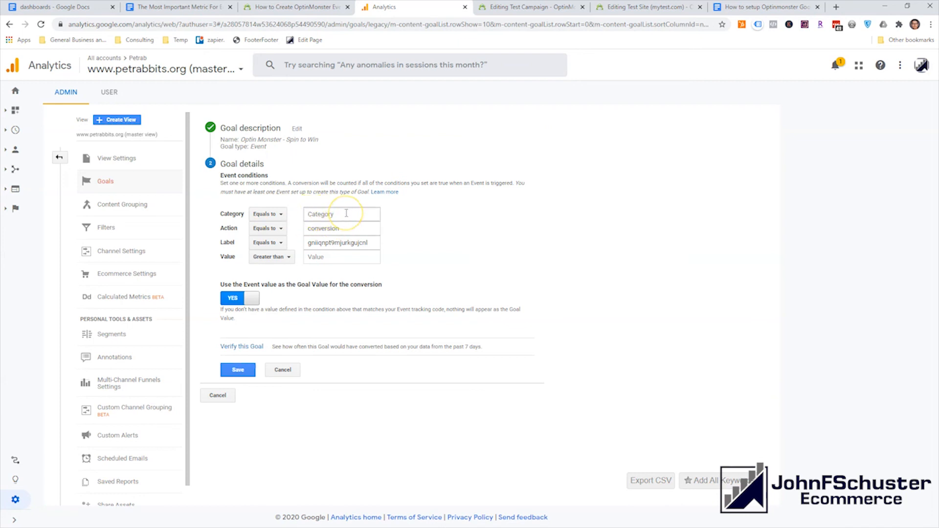
click(314, 213)
click(420, 214)
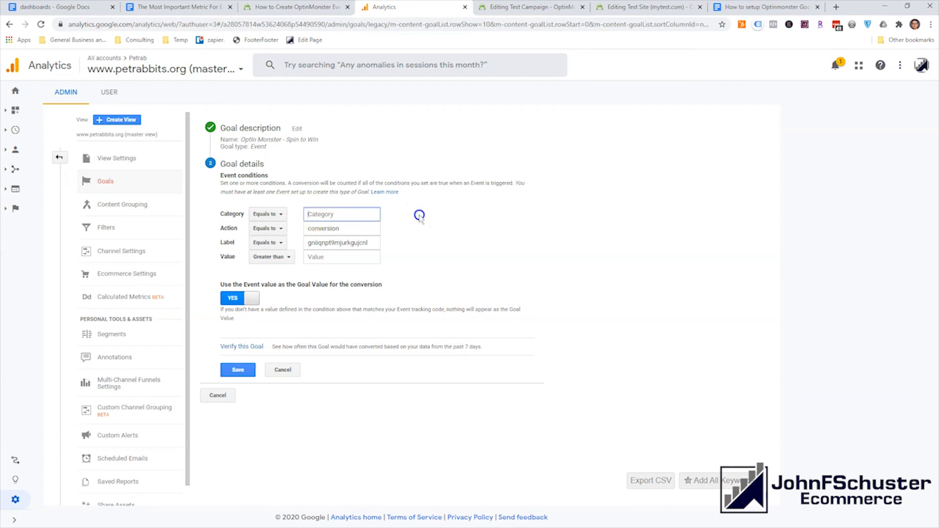